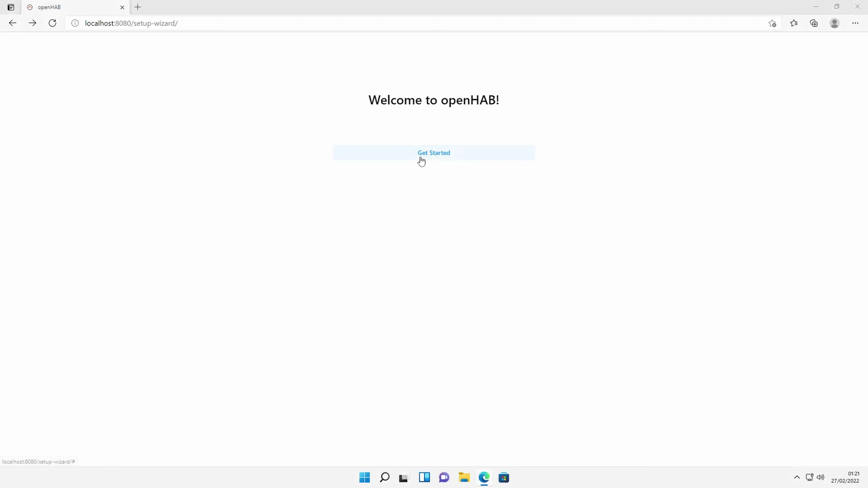
Step: Leave the welcome page and open the list of available bindings in the administration settings
{"action": "left_click", "coordinate": [421, 157]}
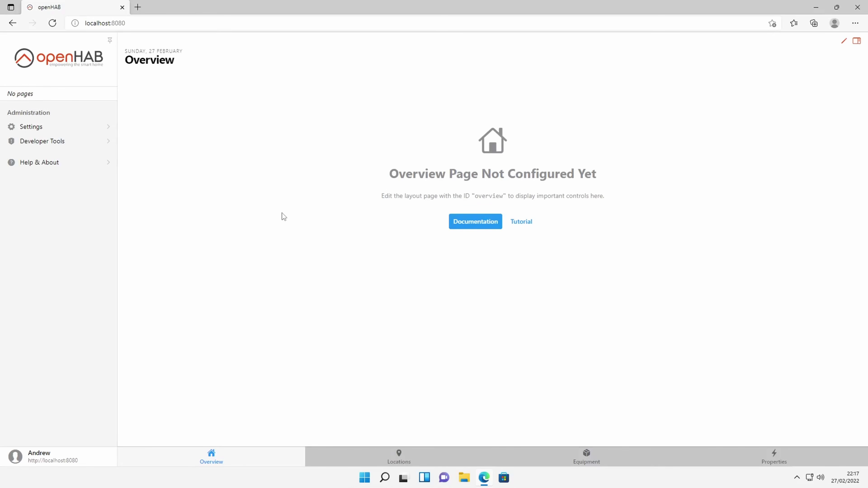
{"action": "left_click", "coordinate": [94, 127]}
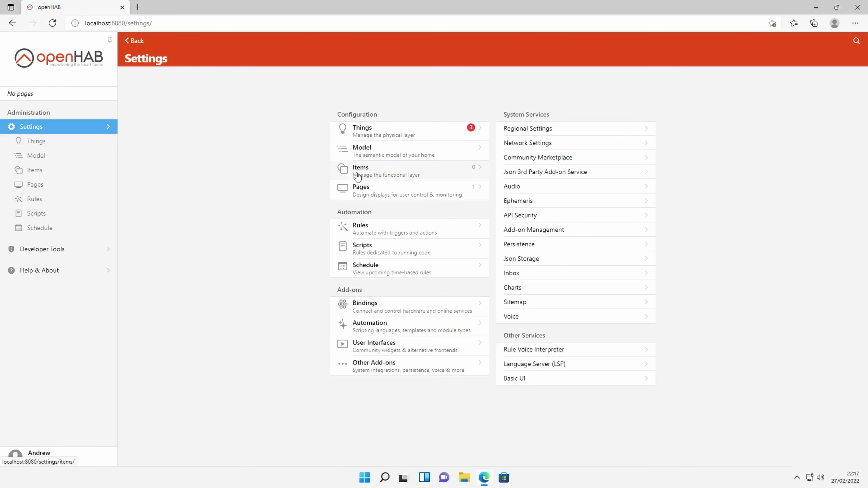
{"action": "left_click", "coordinate": [363, 304]}
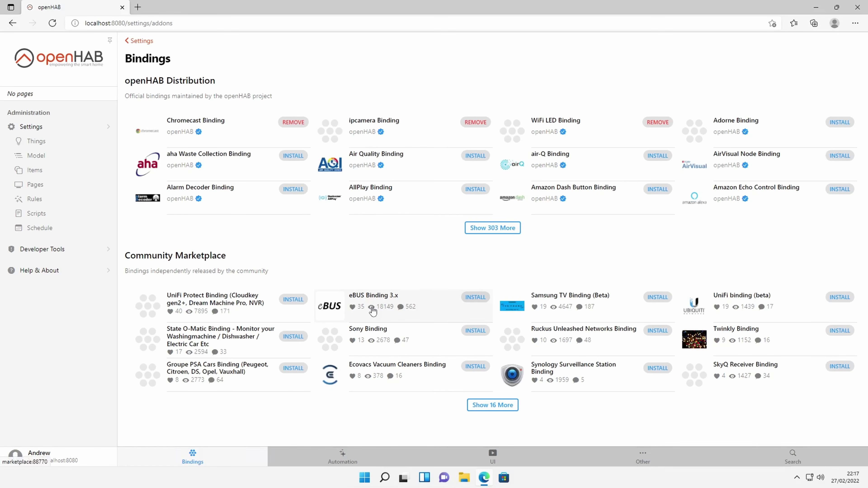
Step: Start adding a new thing with the WiFi LED Binding
{"action": "left_click", "coordinate": [78, 141]}
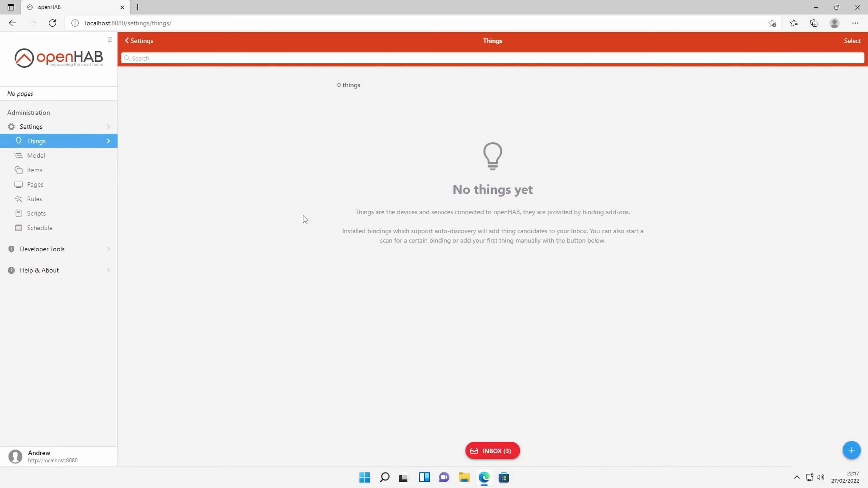
{"action": "left_click", "coordinate": [847, 450]}
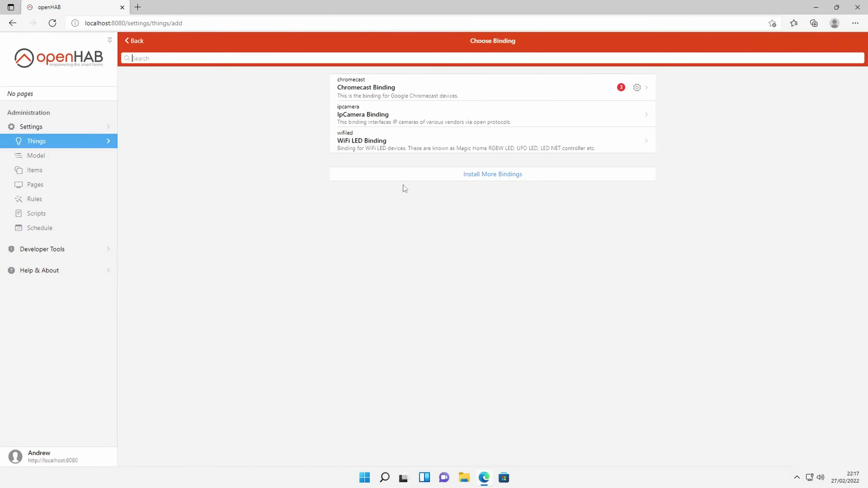
{"action": "left_click", "coordinate": [393, 140]}
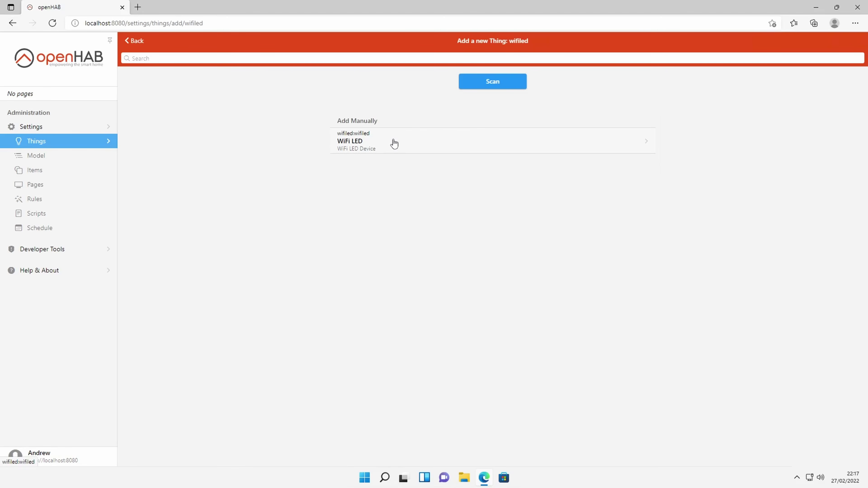
Step: Examine the advanced configuration options for manually adding a WiFi LED device, then return without creating it
{"action": "left_click", "coordinate": [393, 140]}
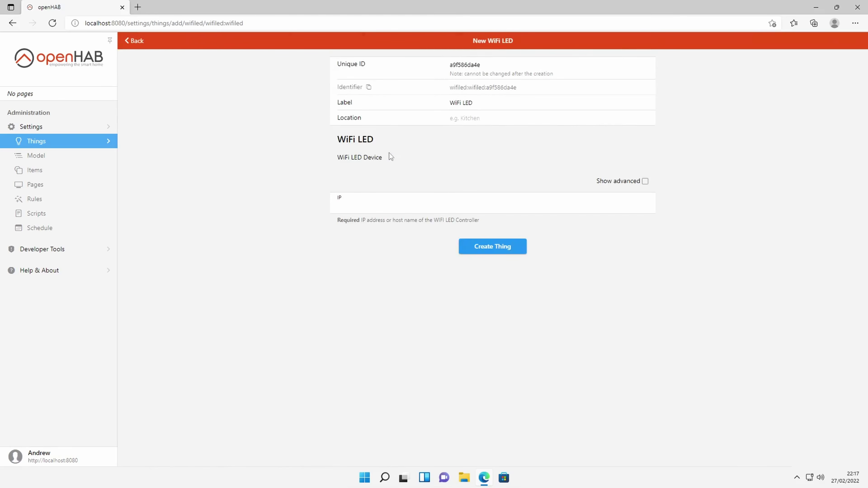
{"action": "left_click", "coordinate": [645, 182]}
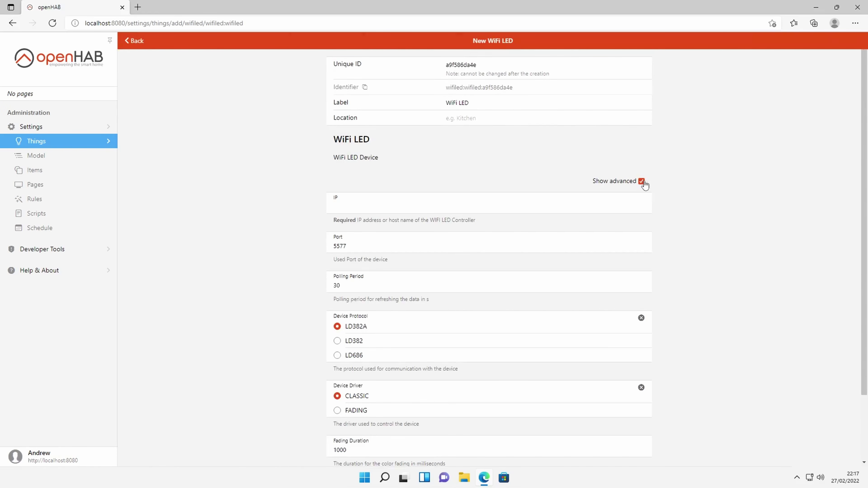
{"action": "left_click", "coordinate": [134, 41]}
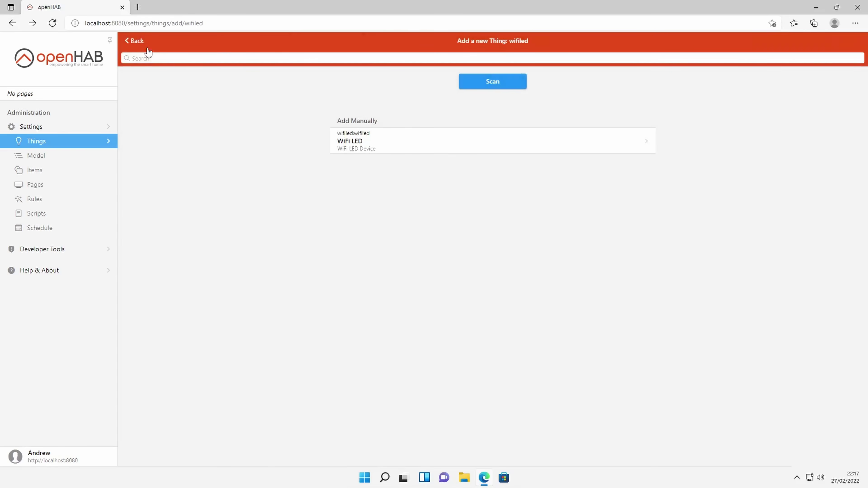
Step: Scan for WiFi LED devices and add the discovered AK001-ZJ200 as a thing named LED Strip
{"action": "left_click", "coordinate": [468, 88]}
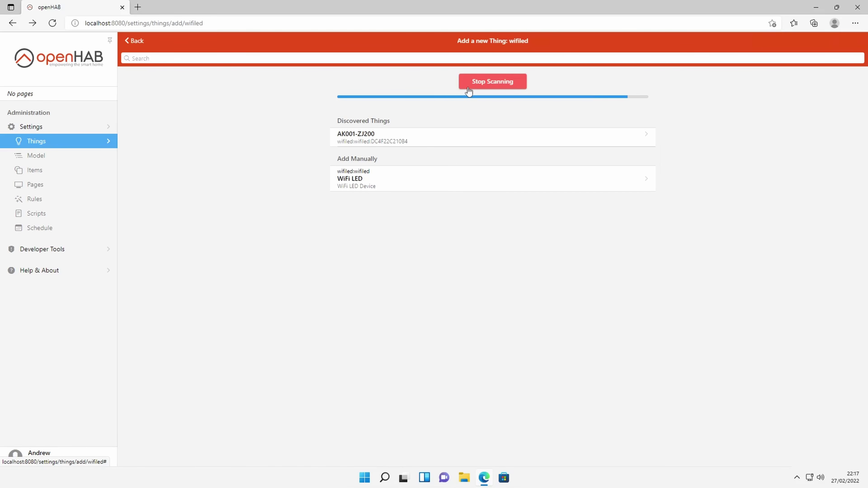
{"action": "left_click", "coordinate": [464, 136]}
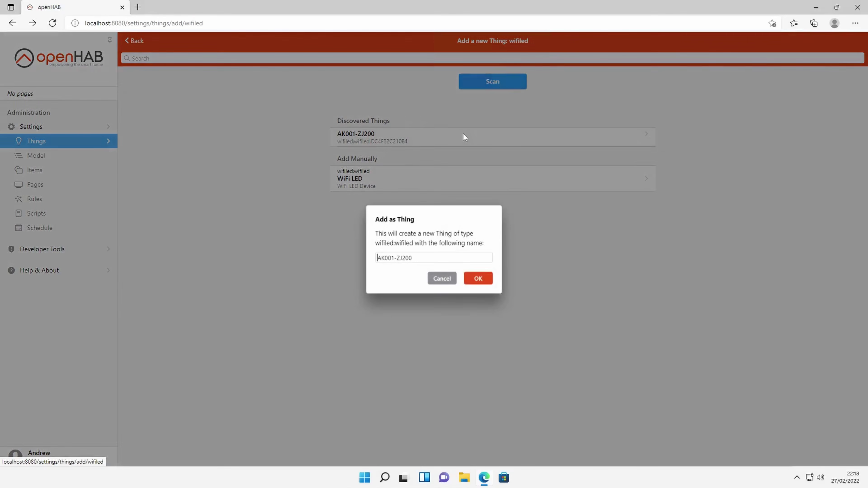
{"action": "type", "text": "LED Strip"}
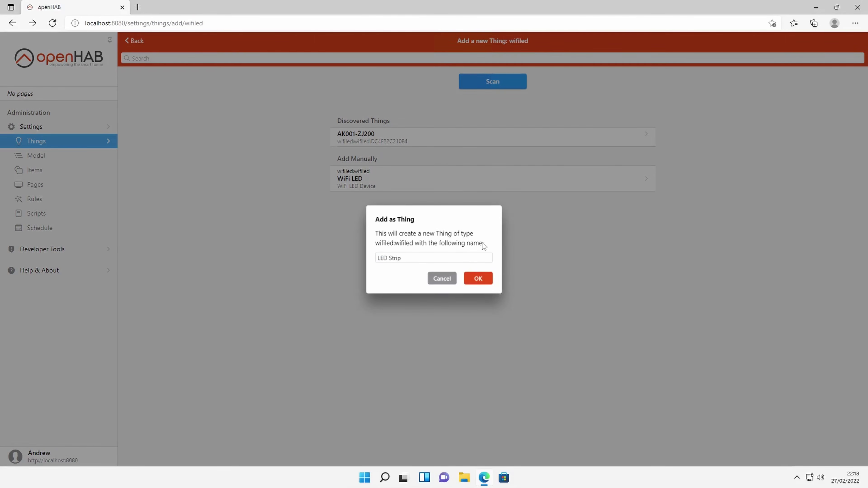
{"action": "left_click", "coordinate": [480, 278]}
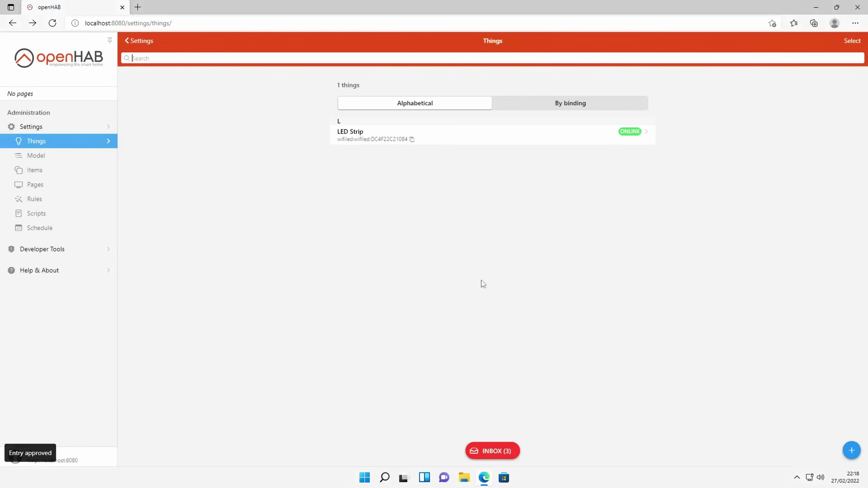
Step: Open the LED Strip thing and view its channels
{"action": "left_click", "coordinate": [416, 131]}
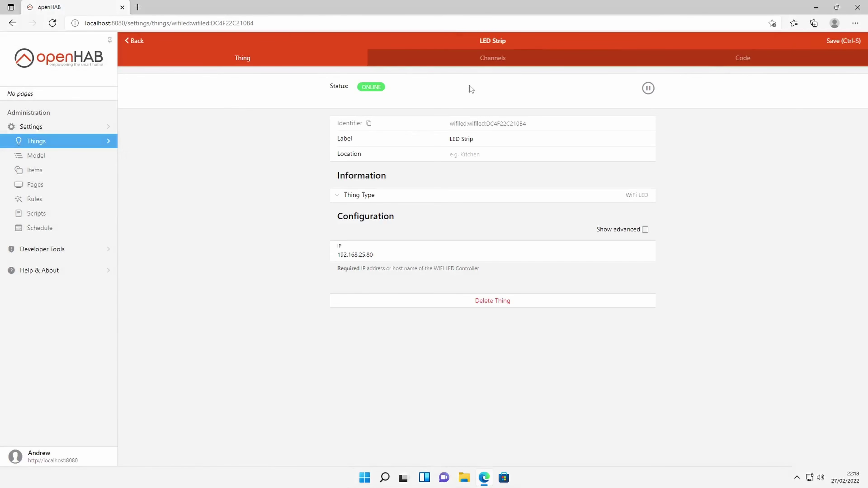
{"action": "left_click", "coordinate": [475, 64]}
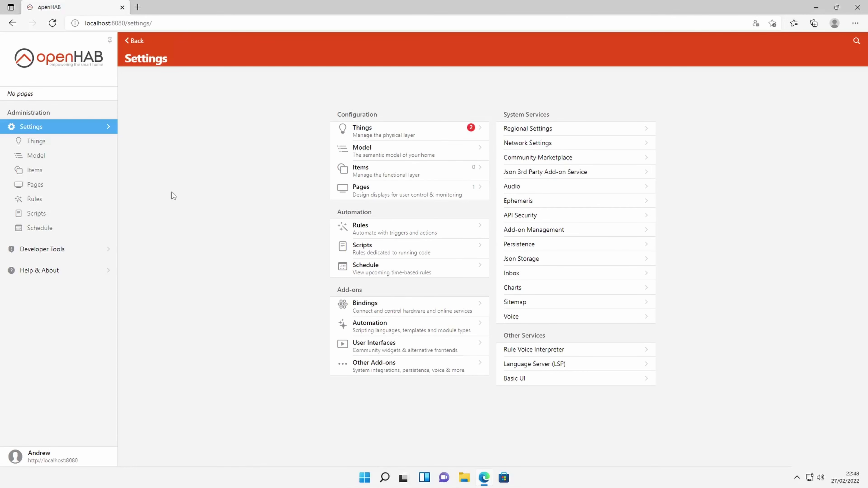
Step: Create the location Loc_GroundFloor in the semantic model, labelled Ground Floor, with category groundfloor and semantic class GroundFloor
{"action": "left_click", "coordinate": [51, 158]}
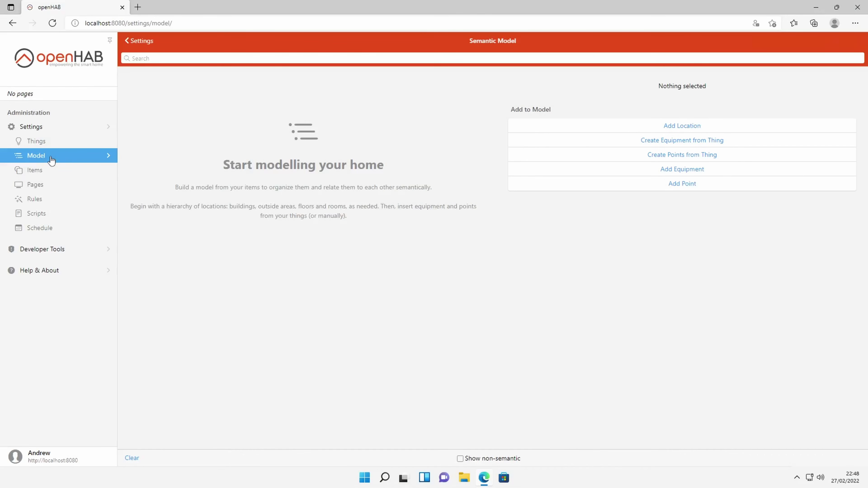
{"action": "left_click", "coordinate": [632, 124]}
{"action": "left_click", "coordinate": [642, 108]}
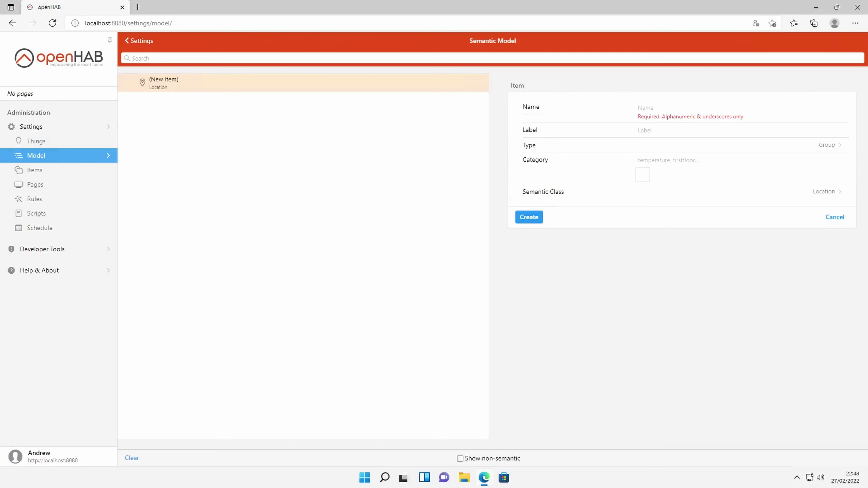
{"action": "type", "text": "Loc_GroundFloor"}
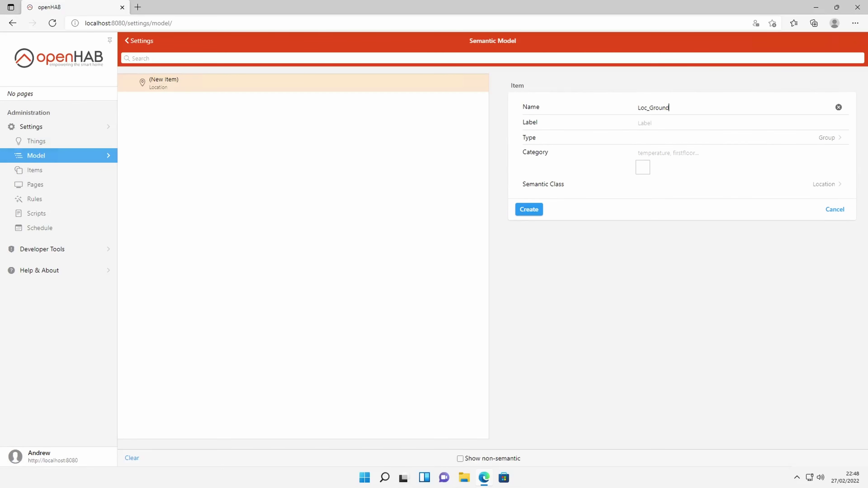
{"action": "type", "text": "Ground Floor"}
{"action": "type", "text": "gr"}
{"action": "left_click", "coordinate": [651, 164]}
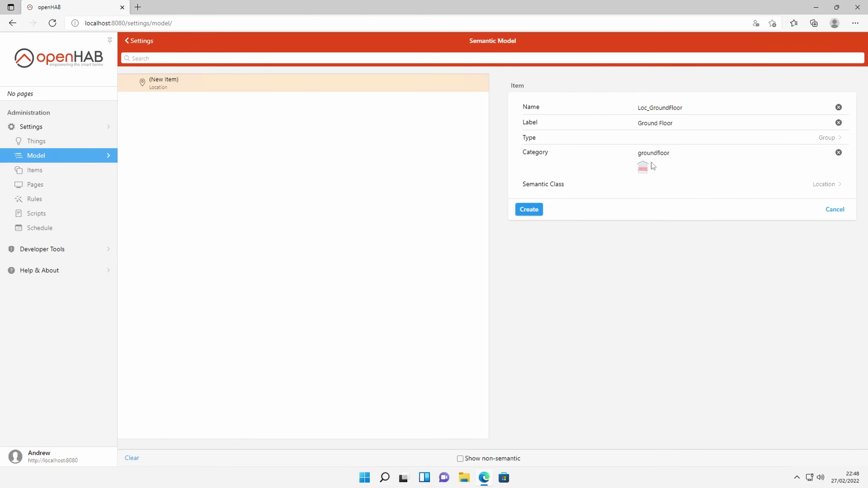
{"action": "left_click", "coordinate": [809, 185]}
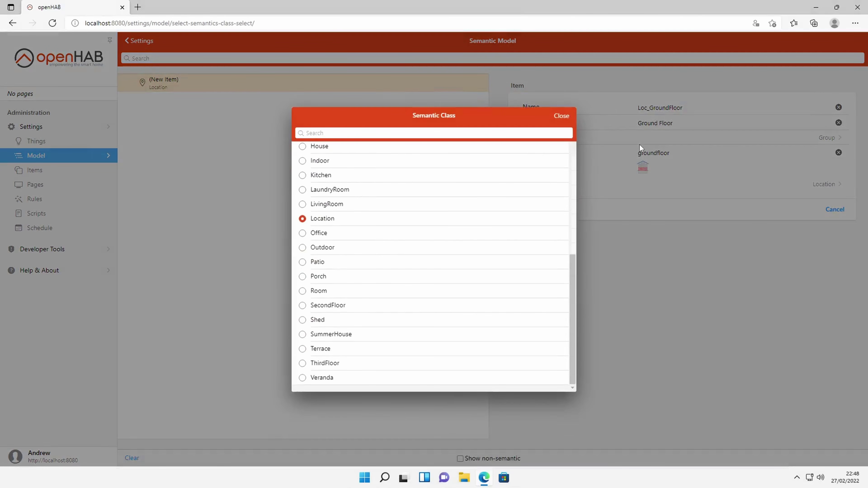
{"action": "type", "text": "gro"}
{"action": "left_click", "coordinate": [324, 177]}
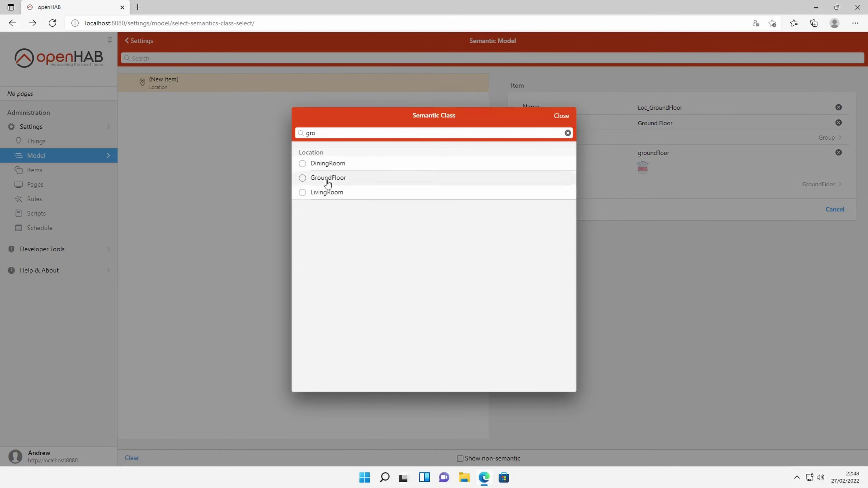
{"action": "left_click", "coordinate": [533, 210]}
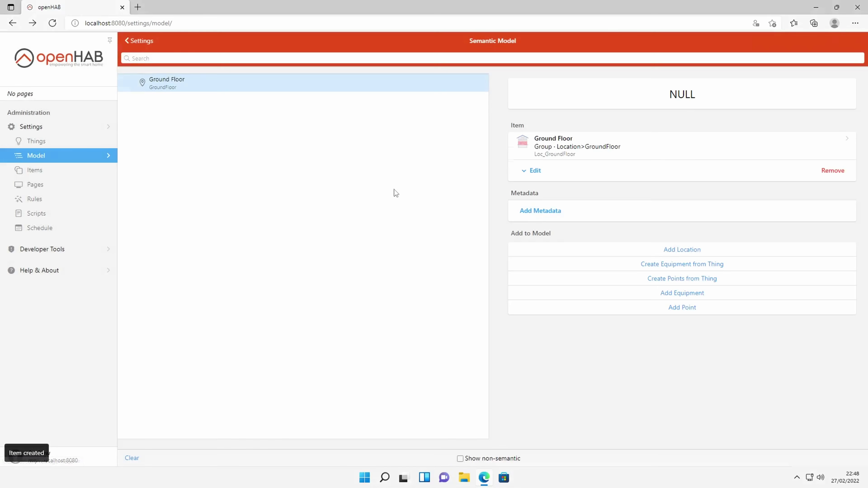
Step: Create a second top-level location Loc_FirstFloor, labelled First Floor, with category firstfloor and semantic class FirstFloor
{"action": "left_click", "coordinate": [394, 189]}
{"action": "left_click", "coordinate": [683, 127]}
{"action": "left_click", "coordinate": [649, 108]}
{"action": "type", "text": "Loc_FirstFloor"}
{"action": "key", "text": "Tab"}
{"action": "type", "text": "First Floor"}
{"action": "left_click", "coordinate": [666, 153]}
{"action": "type", "text": "firstfloor"}
{"action": "left_click", "coordinate": [823, 184]}
{"action": "left_click", "coordinate": [325, 124]}
{"action": "left_click", "coordinate": [529, 209]}
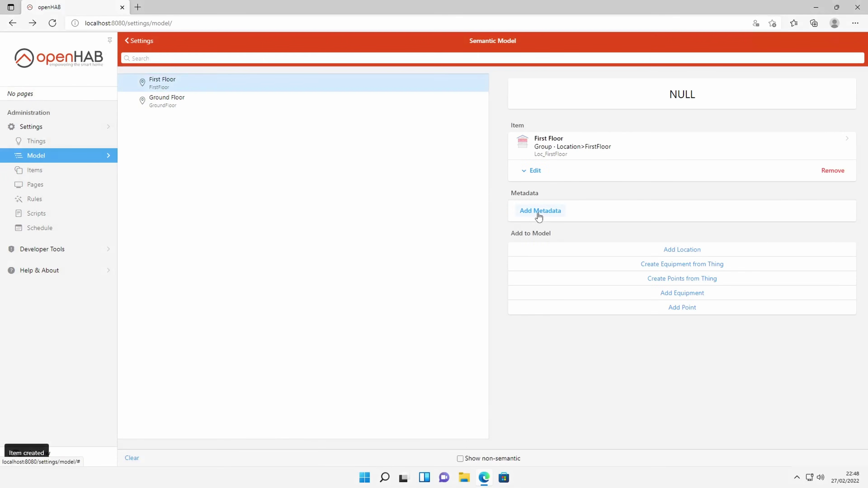
{"action": "left_click", "coordinate": [414, 189]}
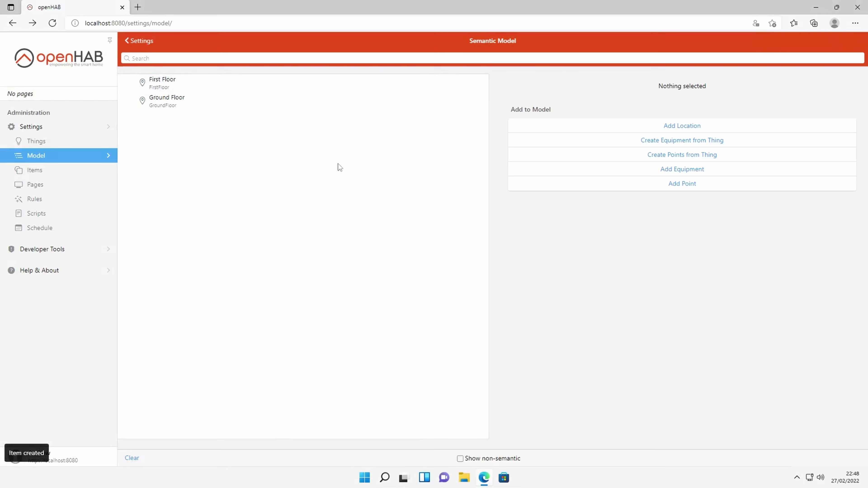
Step: Add the location Loc_Hallway under Ground Floor, labelled Hallway, with category corridor and semantic class Corridor
{"action": "left_click", "coordinate": [273, 107]}
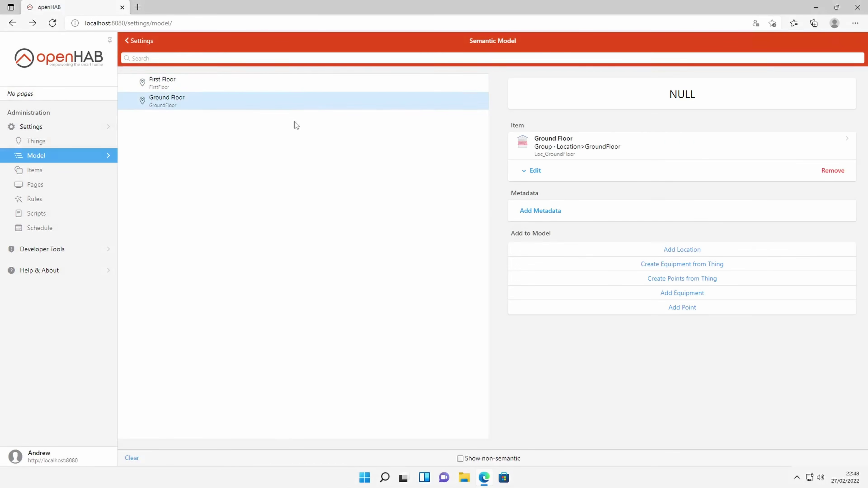
{"action": "left_click", "coordinate": [663, 252]}
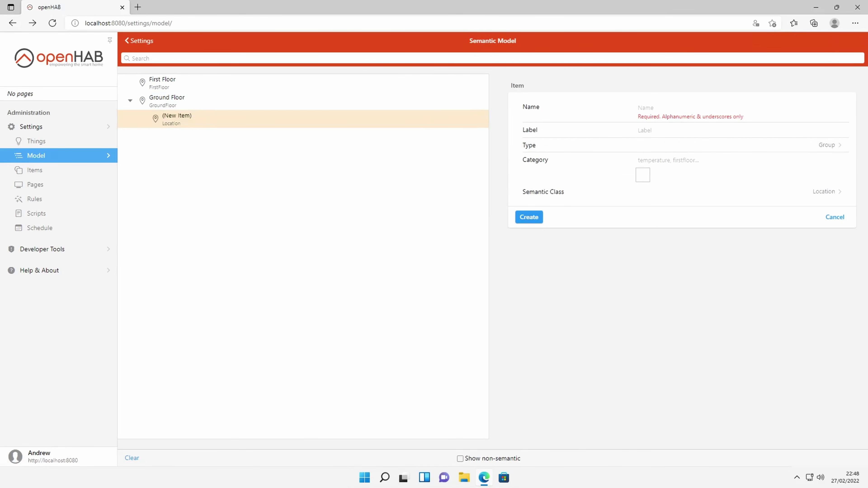
{"action": "type", "text": "Loc_Hallway"}
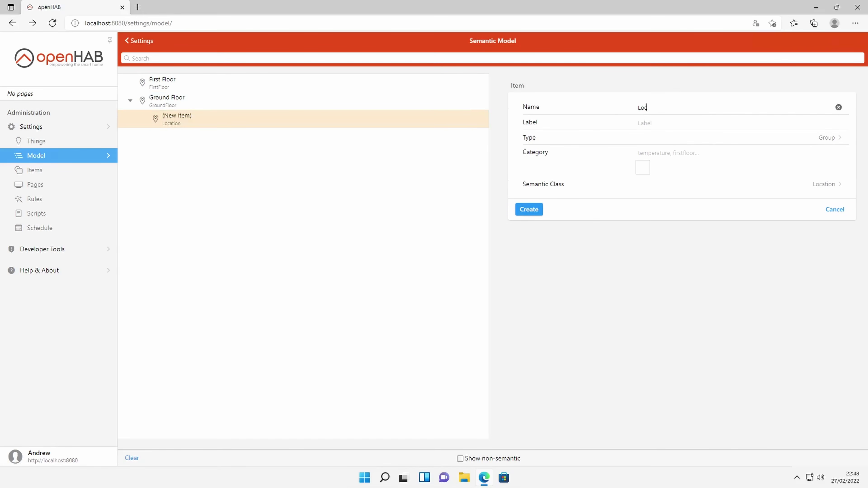
{"action": "left_click", "coordinate": [645, 122]}
{"action": "type", "text": "Hallwaycorridor"}
{"action": "left_click", "coordinate": [796, 184]}
{"action": "type", "text": "co"}
{"action": "left_click", "coordinate": [425, 162]}
{"action": "key", "text": "Return"}
Step: Add the location Loc_Kitchen under Ground Floor, labelled Kitchen, with category kitchen and semantic class Kitchen
{"action": "left_click", "coordinate": [202, 107]}
{"action": "left_click", "coordinate": [682, 248]}
{"action": "type", "text": "Loc_Kitchen"}
{"action": "left_click", "coordinate": [646, 123]}
{"action": "type", "text": "Kitchen"}
{"action": "left_click", "coordinate": [660, 152]}
{"action": "type", "text": "kit"}
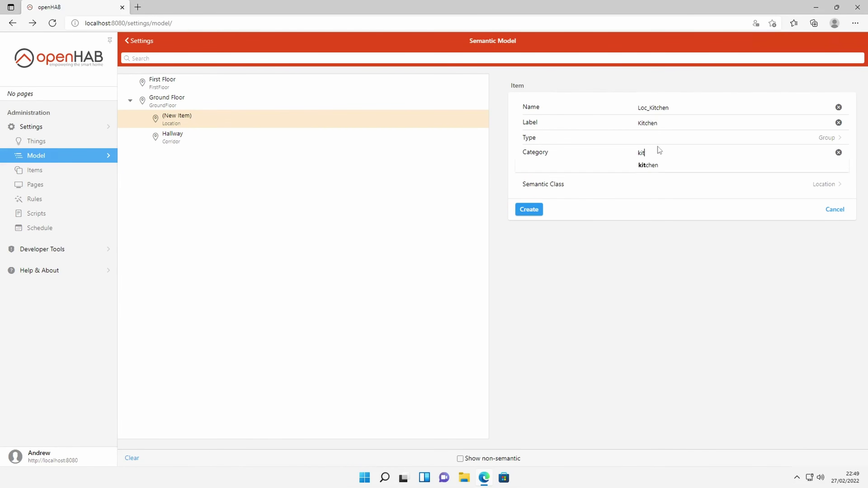
{"action": "type", "text": "chen"}
{"action": "left_click", "coordinate": [796, 184]}
{"action": "left_click", "coordinate": [321, 163]}
{"action": "key", "text": "Return"}
Step: Add the location Loc_LivingRoom under Ground Floor, labelled Living Room, with semantic class LivingRoom
{"action": "left_click", "coordinate": [682, 248]}
{"action": "type", "text": "Loc_LivingRoom"}
{"action": "left_click", "coordinate": [646, 122]}
{"action": "type", "text": "Living Room"}
{"action": "left_click", "coordinate": [338, 167]}
{"action": "key", "text": "Return"}
Step: Add the location Loc_Bathroom under First Floor, labelled Bathroom, with semantic class Bathroom
{"action": "left_click", "coordinate": [162, 81]}
{"action": "left_click", "coordinate": [682, 248]}
{"action": "type", "text": "Loc_Bathroom"}
{"action": "left_click", "coordinate": [645, 122]}
{"action": "type", "text": "Bathroom"}
{"action": "left_click", "coordinate": [796, 184]}
{"action": "key", "text": "Return"}
Step: Add the location Loc_Bedroom under First Floor, labelled Bedroom, with semantic class Bedroom
{"action": "left_click", "coordinate": [682, 248]}
{"action": "type", "text": "Loc_Bedroom"}
{"action": "left_click", "coordinate": [646, 123]}
{"action": "type", "text": "Bedroom"}
{"action": "key", "text": "Return"}
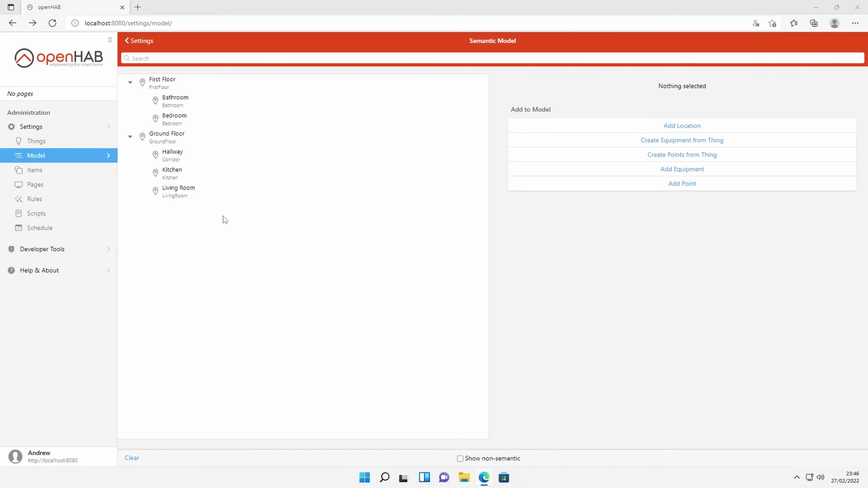
Step: Select the Hallway location in the semantic model
{"action": "left_click", "coordinate": [182, 157]}
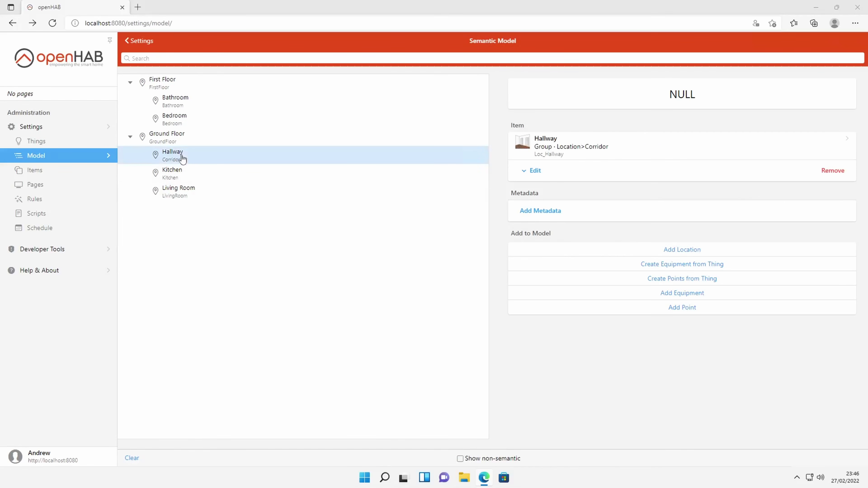